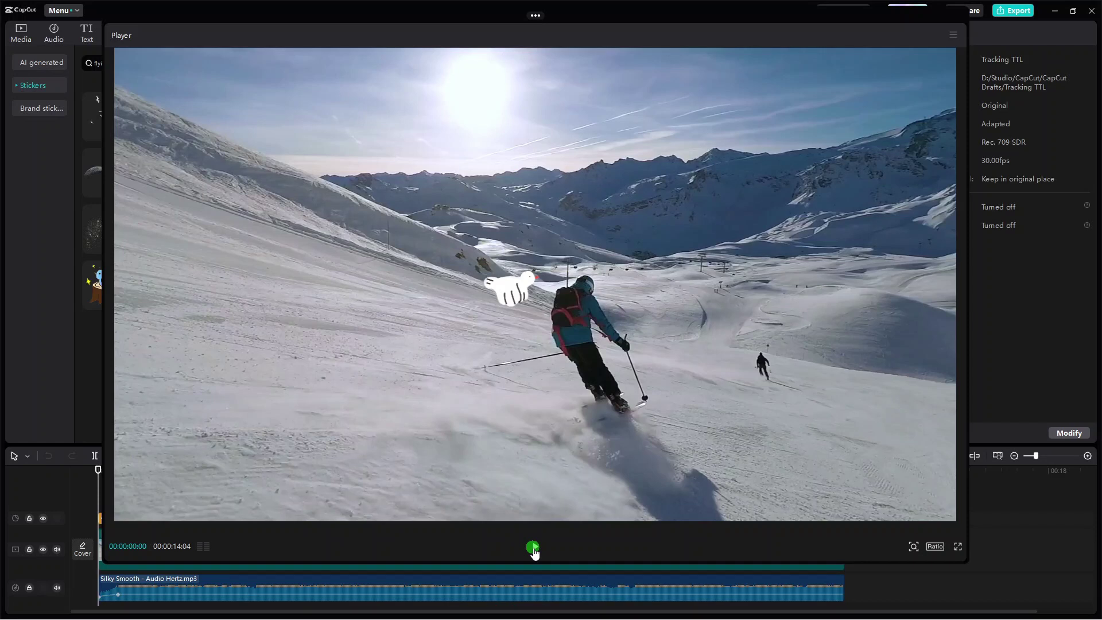
# - Preview the video, delete the old tracked bird sticker and move the playhead to 4 seconds
pyautogui.click(533, 549)
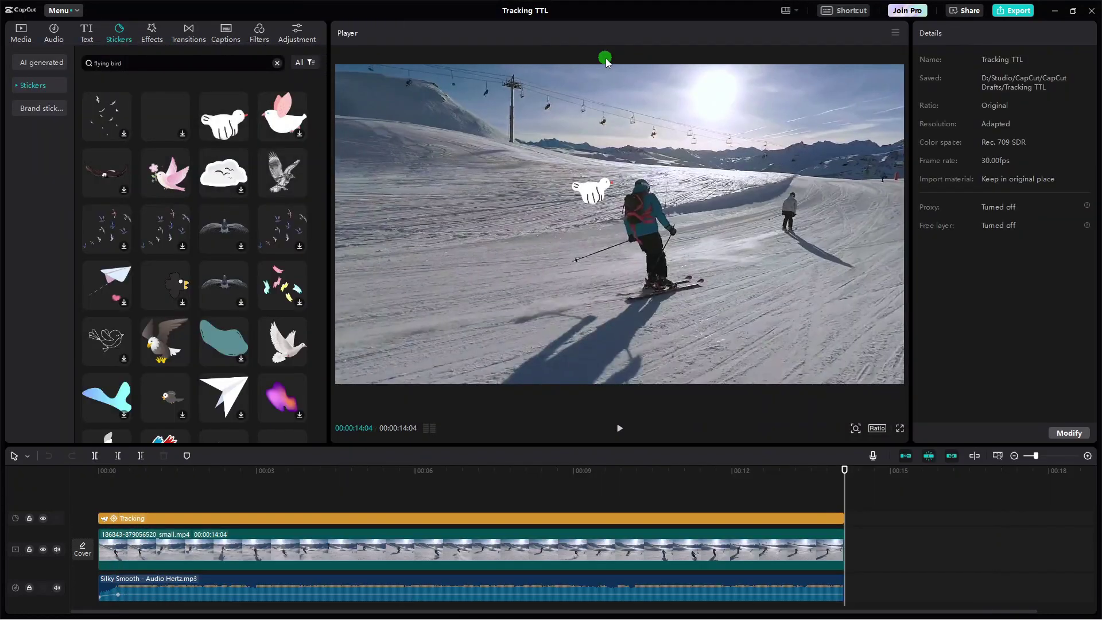
pyautogui.click(298, 518)
pyautogui.press('Delete')
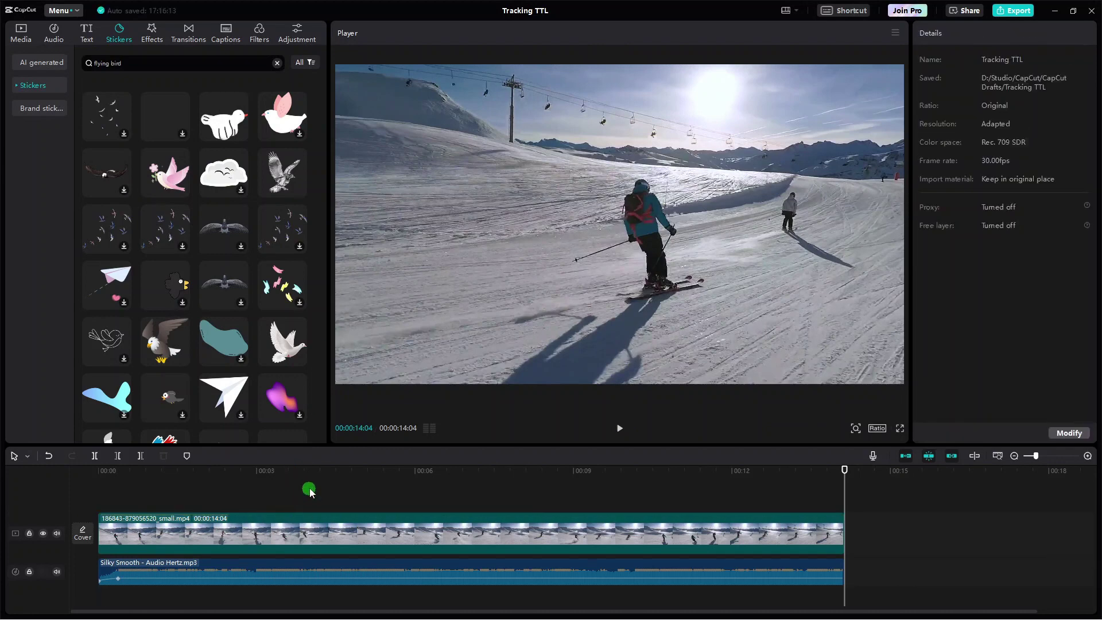
pyautogui.click(308, 486)
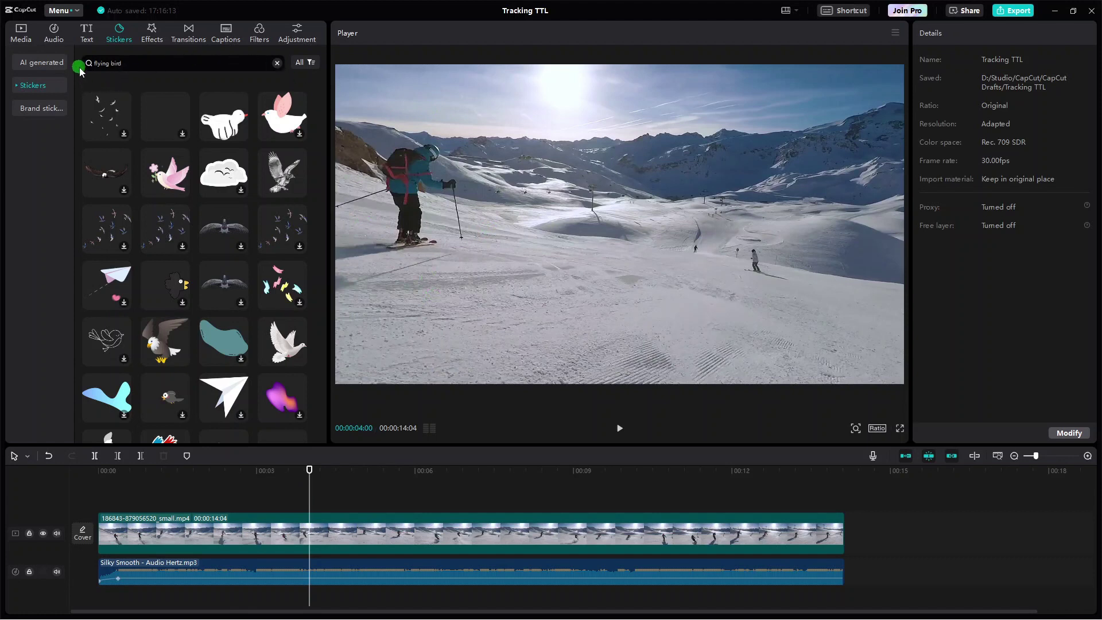
# - Browse the Text, Stickers and Media libraries
pyautogui.click(87, 33)
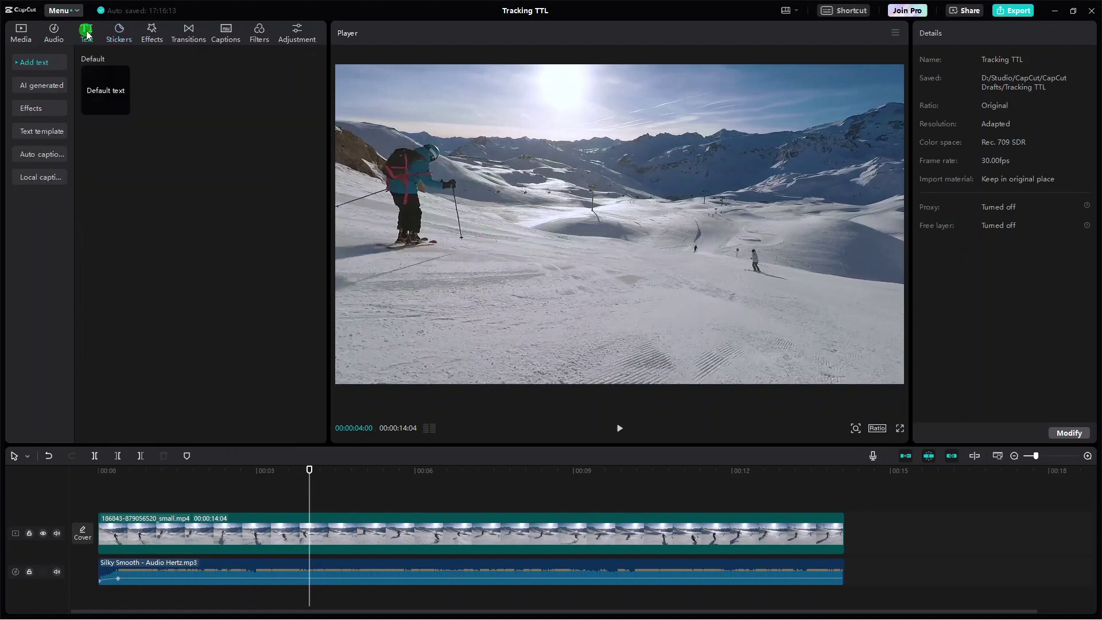
pyautogui.click(116, 34)
pyautogui.click(18, 34)
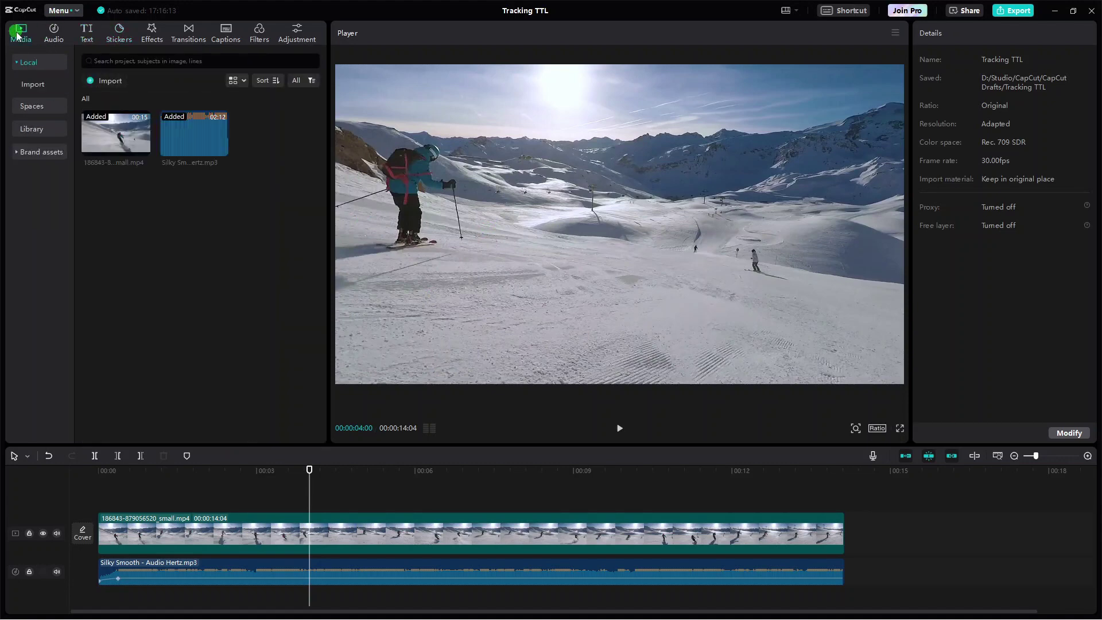
# - Add the white bird sticker across the full 14-second clip, scaled to 15% beside the skier
pyautogui.click(117, 33)
pyautogui.click(241, 134)
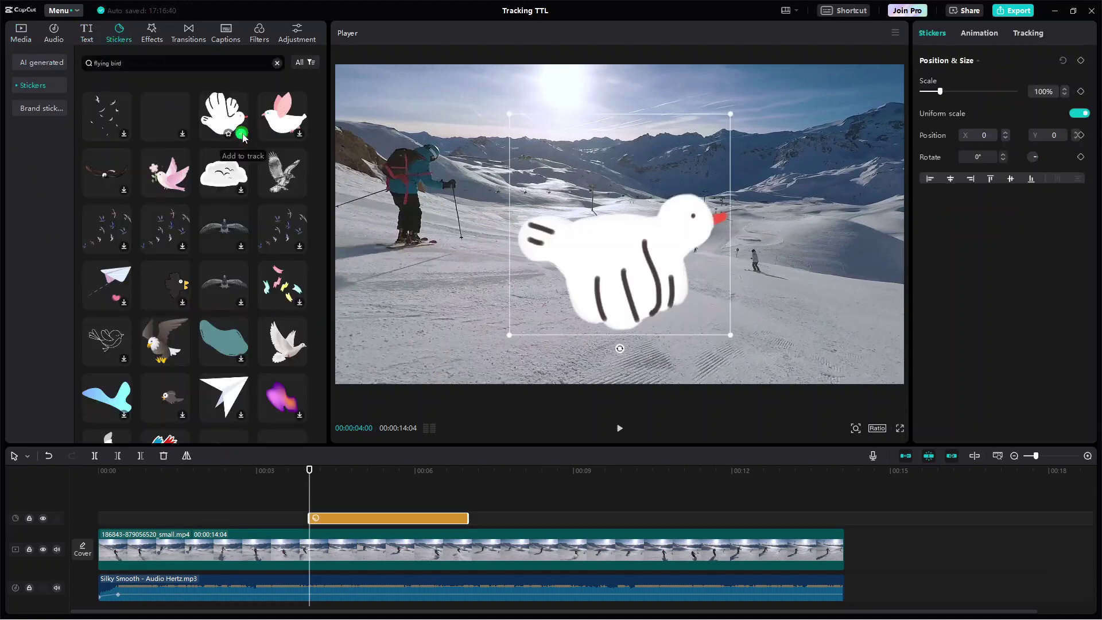
pyautogui.moveTo(362, 518); pyautogui.dragTo(151, 518)
pyautogui.moveTo(258, 518); pyautogui.dragTo(843, 519)
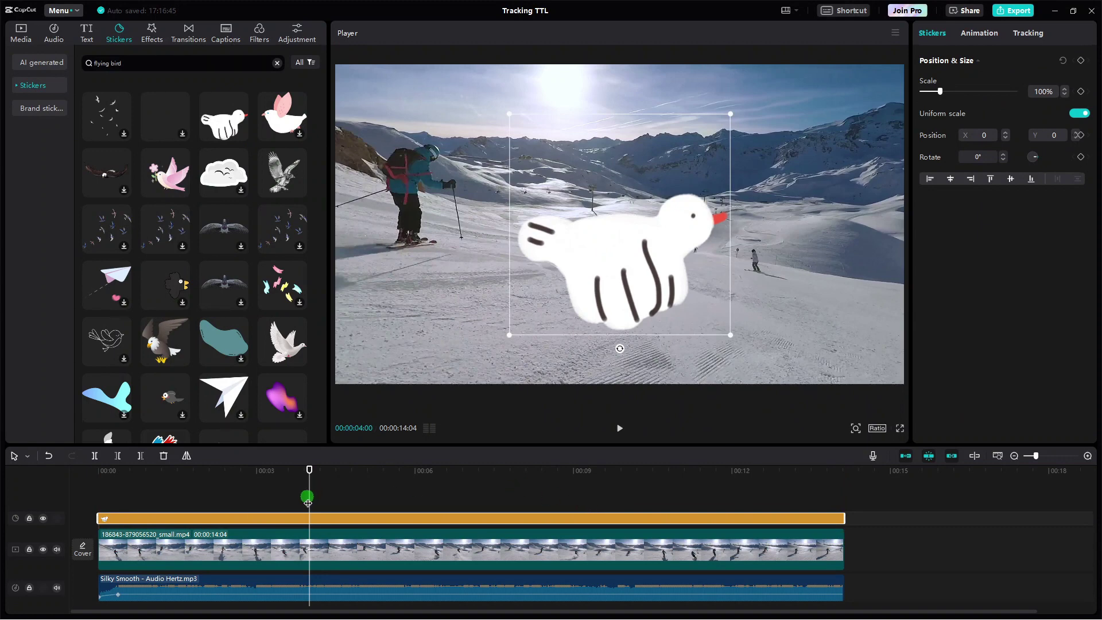
pyautogui.click(98, 469)
pyautogui.moveTo(726, 333); pyautogui.dragTo(613, 228)
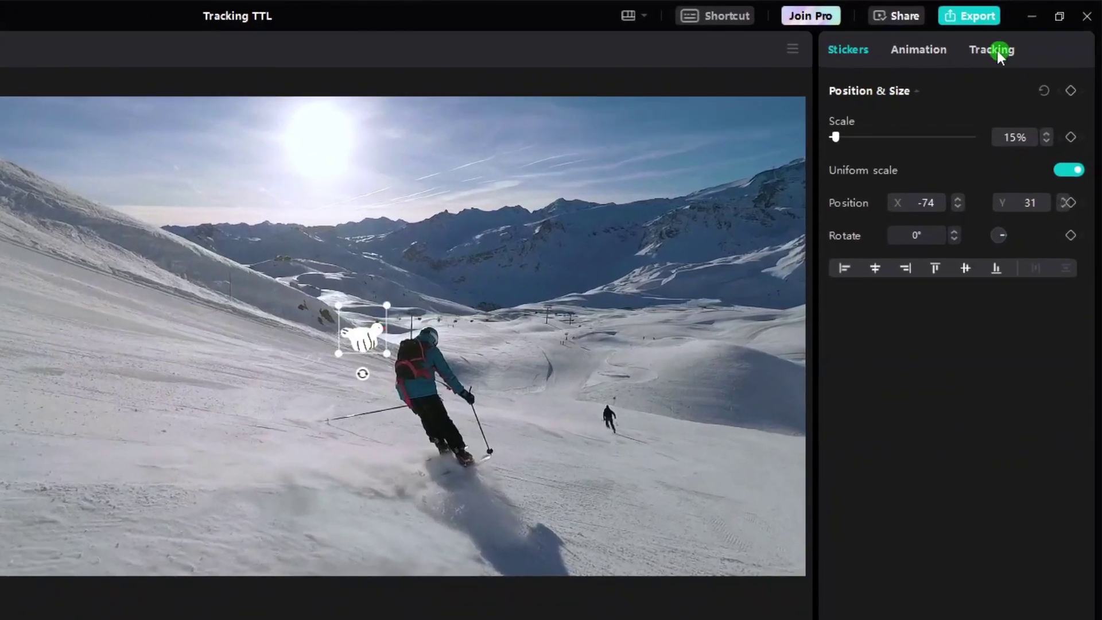
# - Turn on Motion track for the bird sticker and fit the tracking box around the skier's body
pyautogui.click(996, 49)
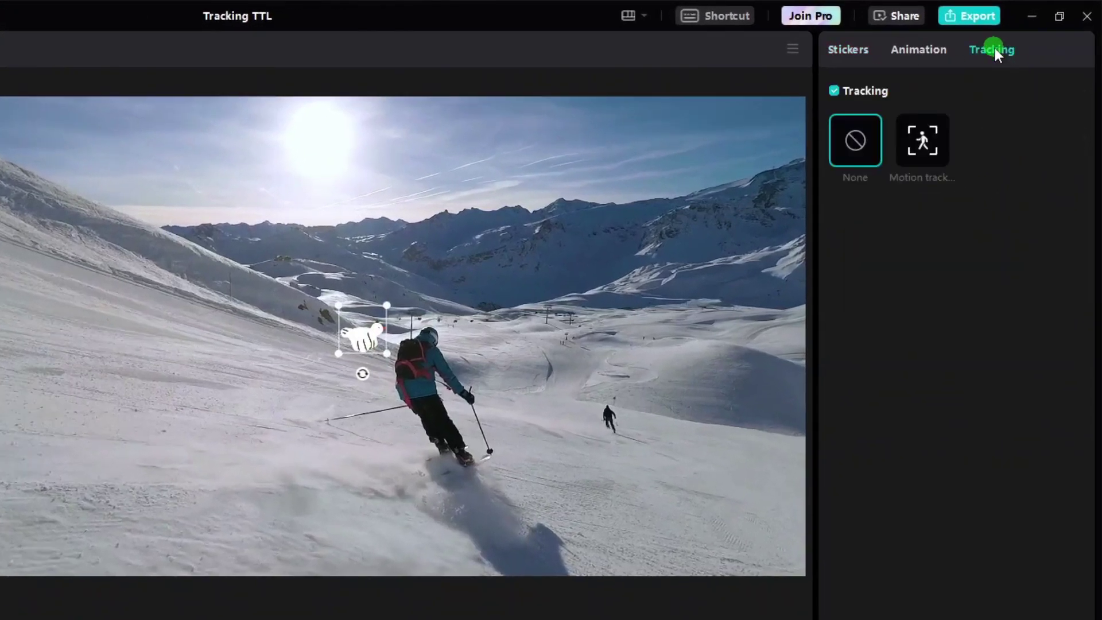
pyautogui.click(924, 143)
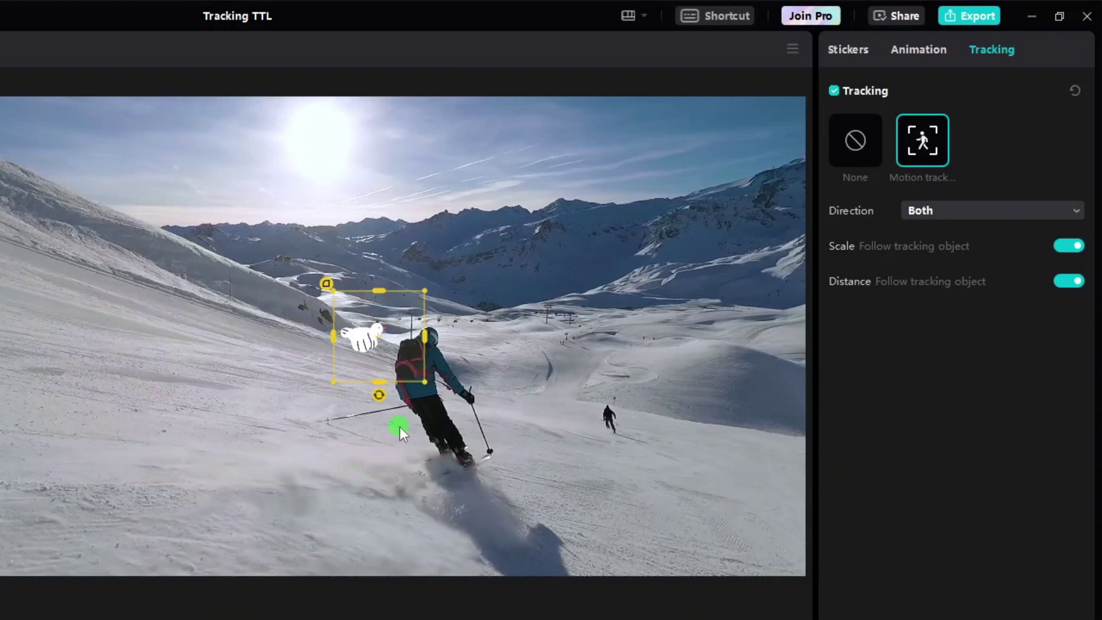
pyautogui.moveTo(385, 345); pyautogui.dragTo(441, 413)
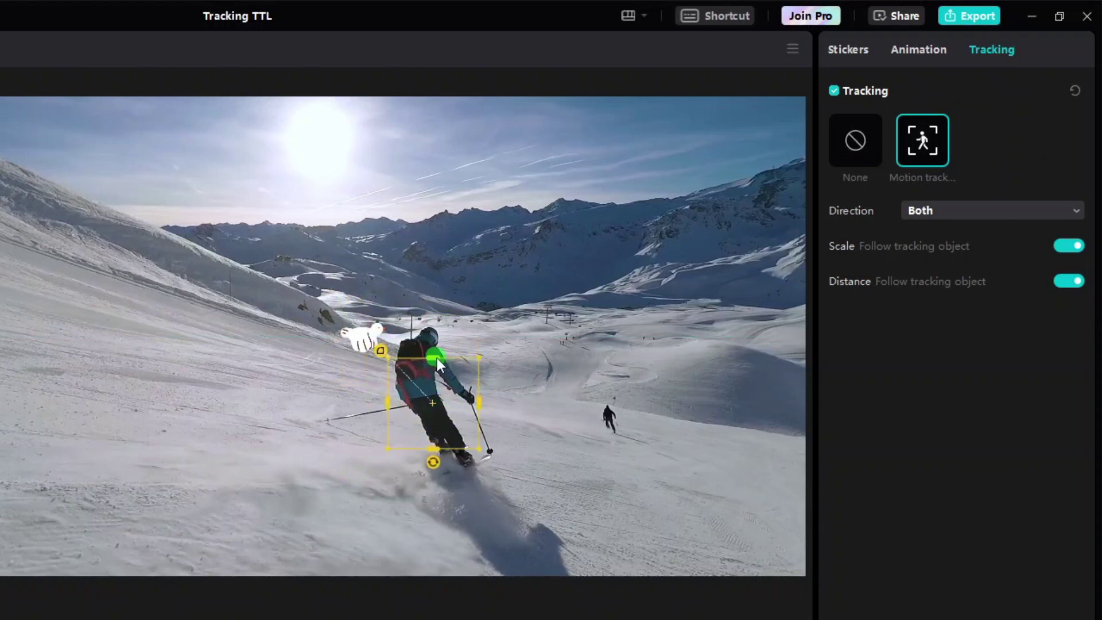
pyautogui.moveTo(436, 356); pyautogui.dragTo(436, 329)
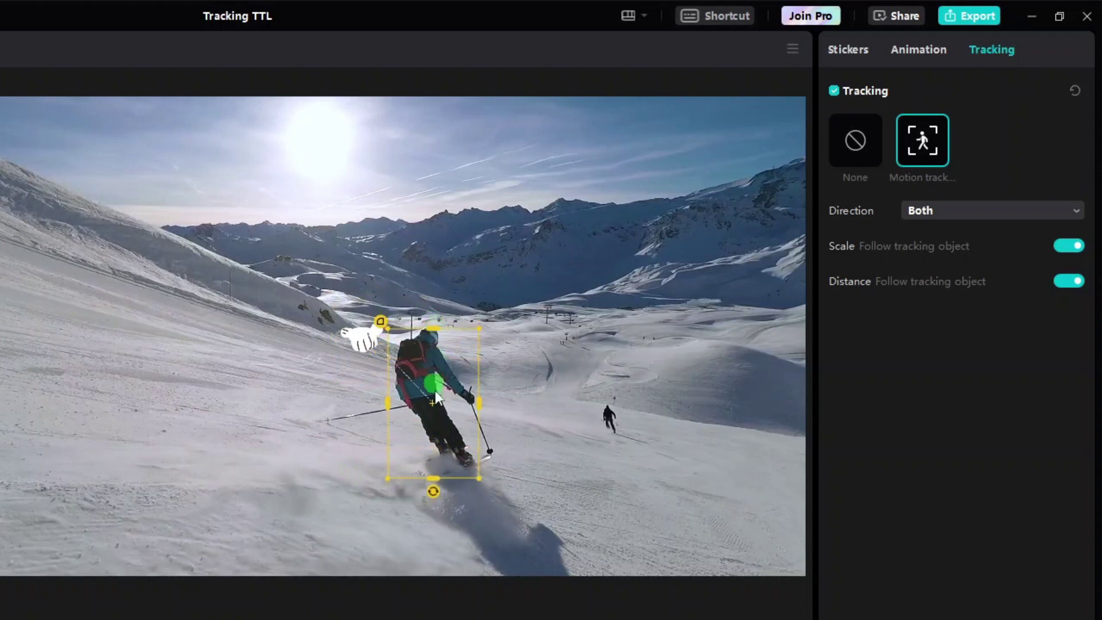
pyautogui.moveTo(436, 401); pyautogui.dragTo(435, 393)
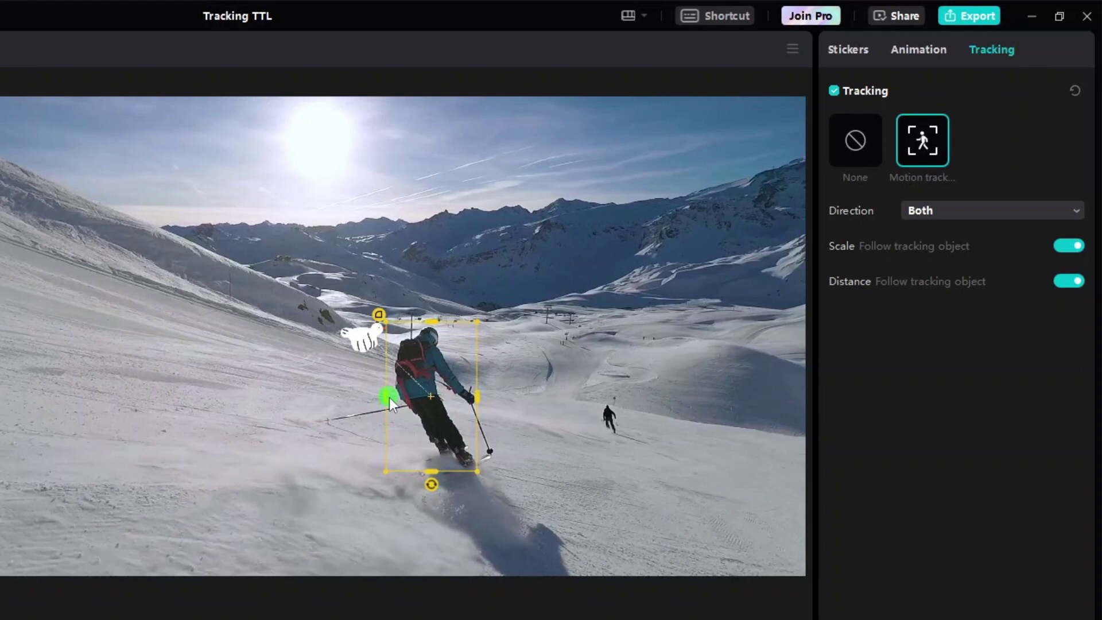
pyautogui.moveTo(388, 397); pyautogui.dragTo(391, 401)
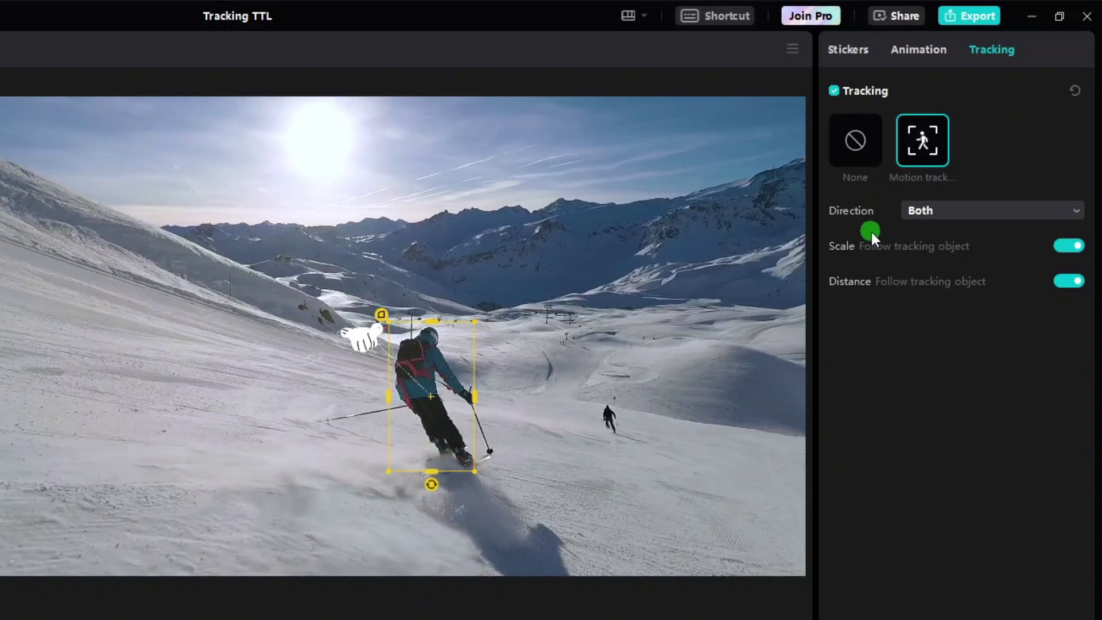
# - Change the sticker's tracking direction from Both to Forward
pyautogui.click(976, 210)
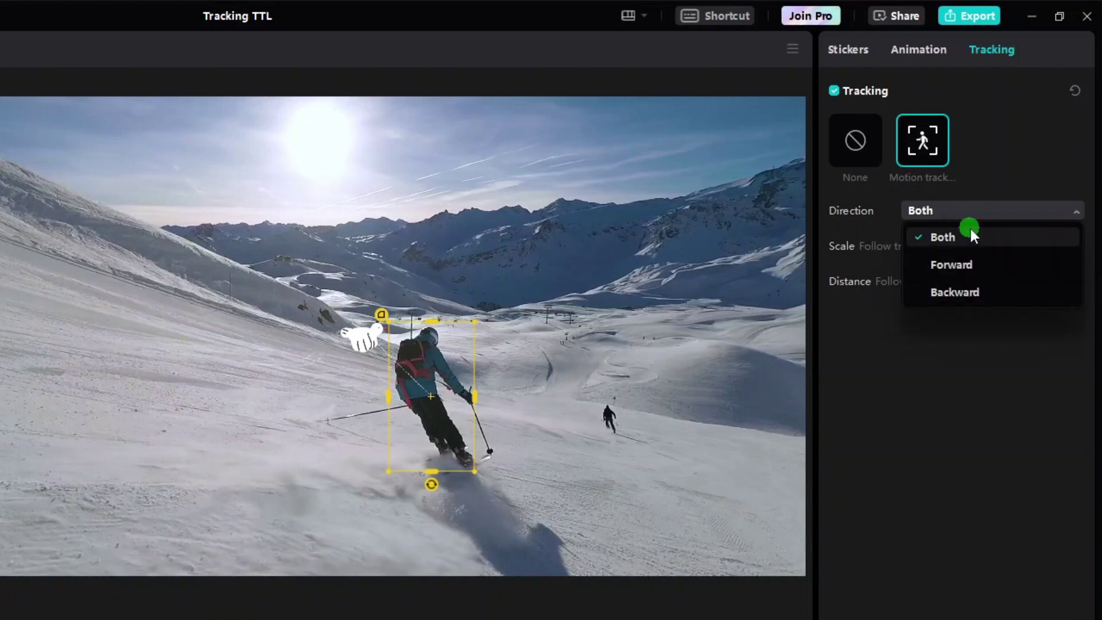
pyautogui.click(971, 234)
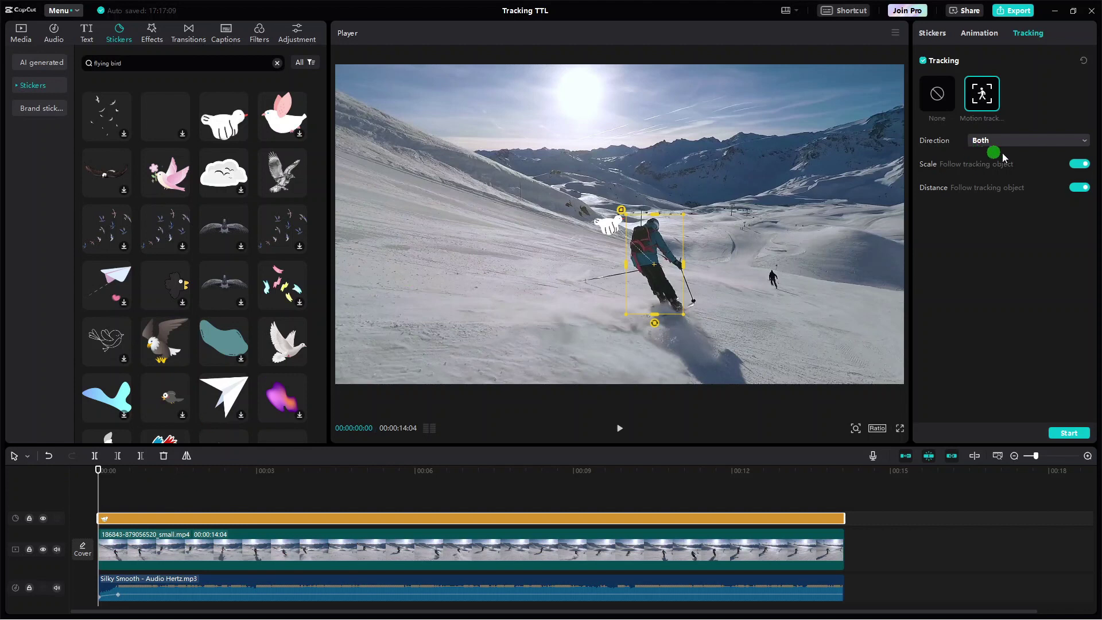
pyautogui.click(1047, 140)
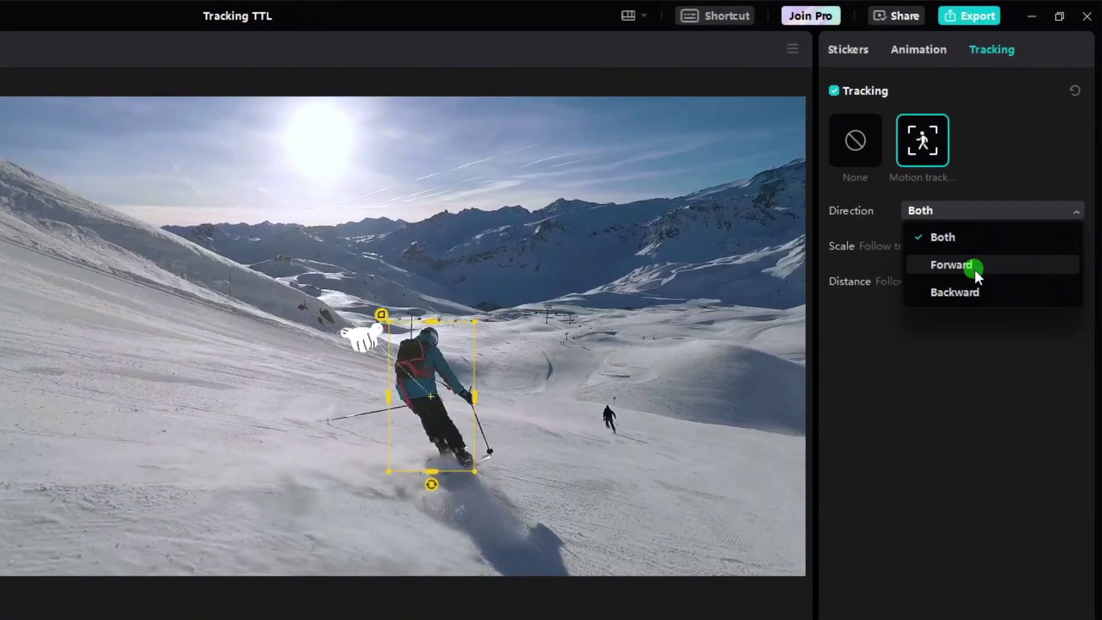
pyautogui.click(1015, 178)
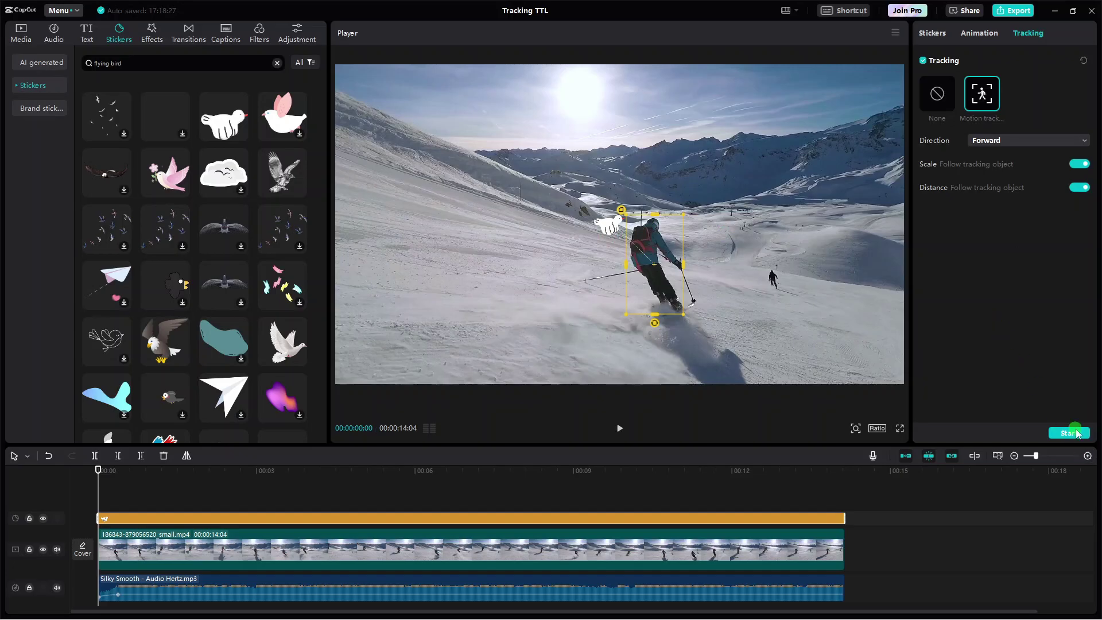
# - Start a motion tracking run on the skier
pyautogui.click(1069, 433)
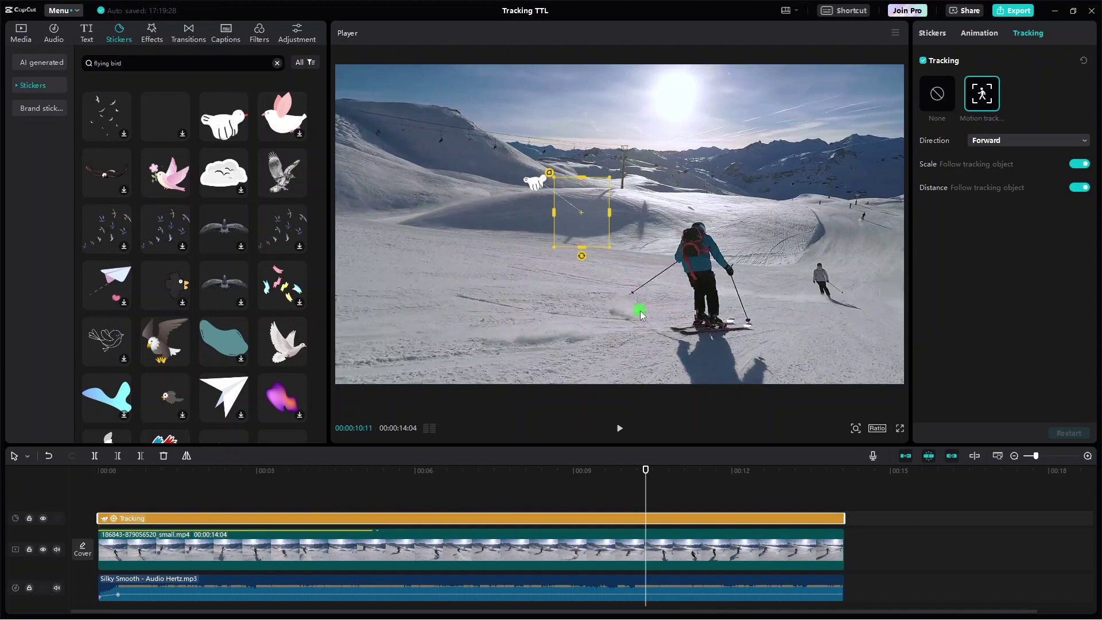
# - Re-enable Motion track at about 5 seconds, move the bird up-left of the skier and refit the tracking box
pyautogui.click(974, 95)
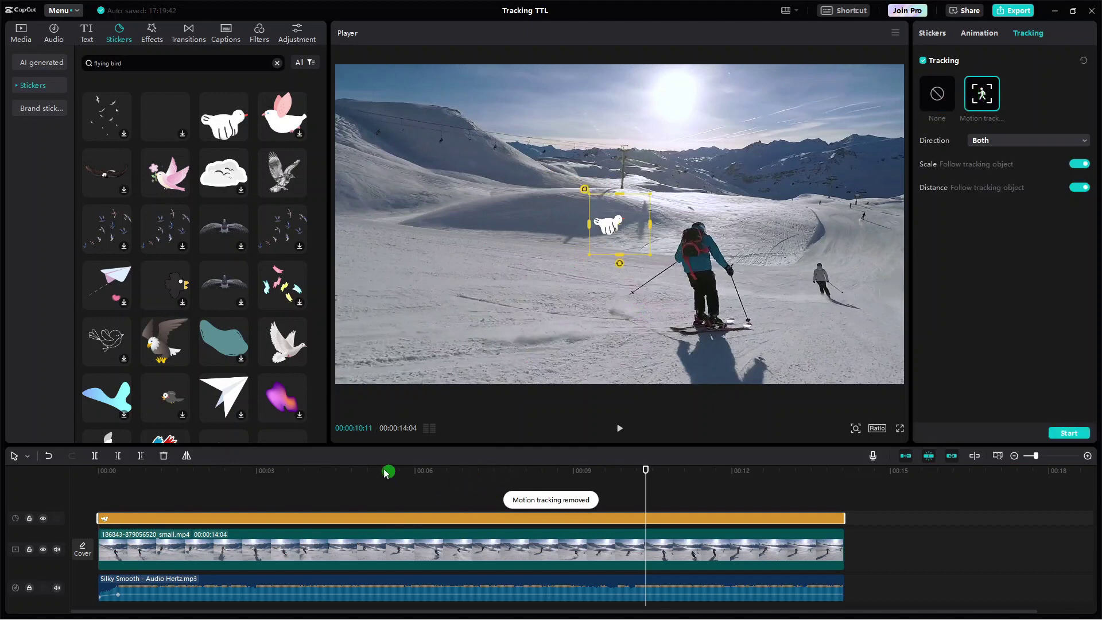
pyautogui.moveTo(377, 466); pyautogui.dragTo(375, 487)
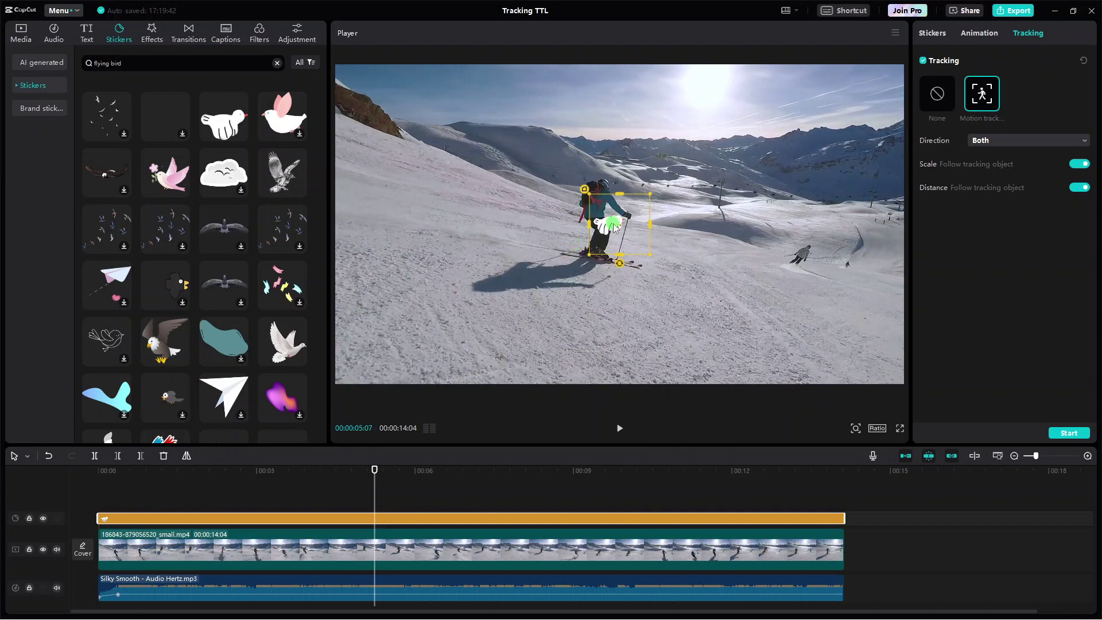
pyautogui.moveTo(593, 221); pyautogui.dragTo(566, 181)
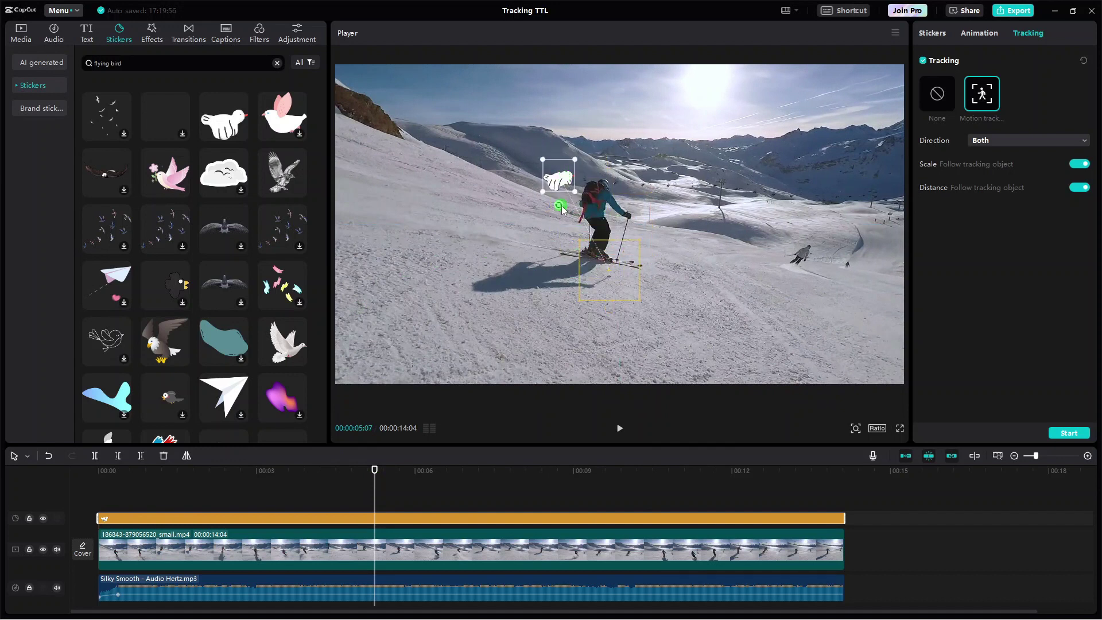
pyautogui.moveTo(576, 258); pyautogui.dragTo(568, 224)
pyautogui.click(600, 221)
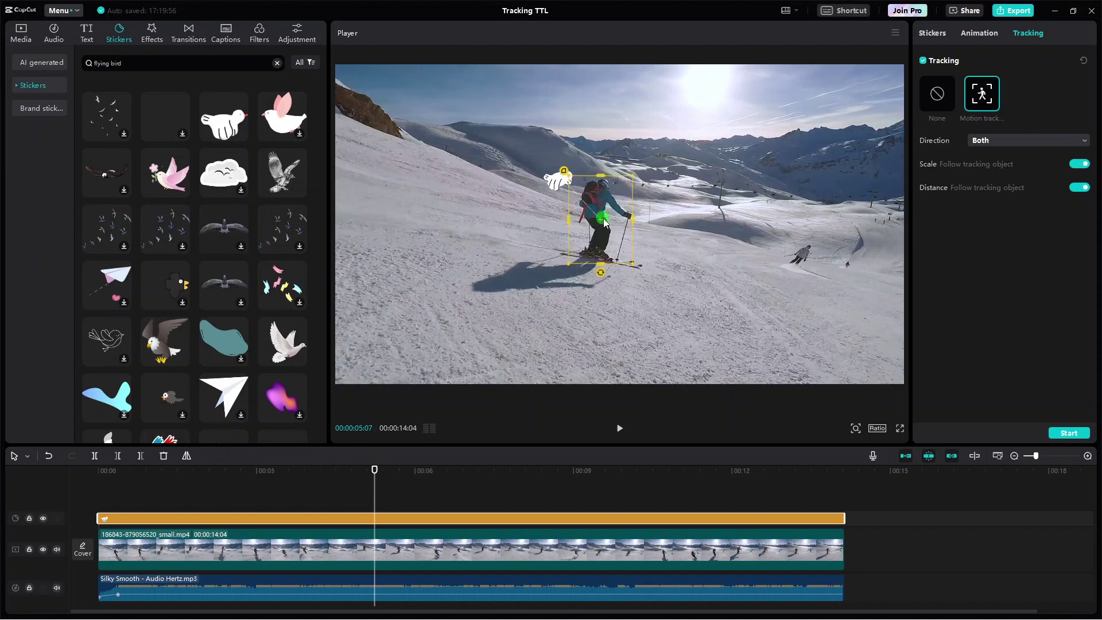
pyautogui.click(602, 245)
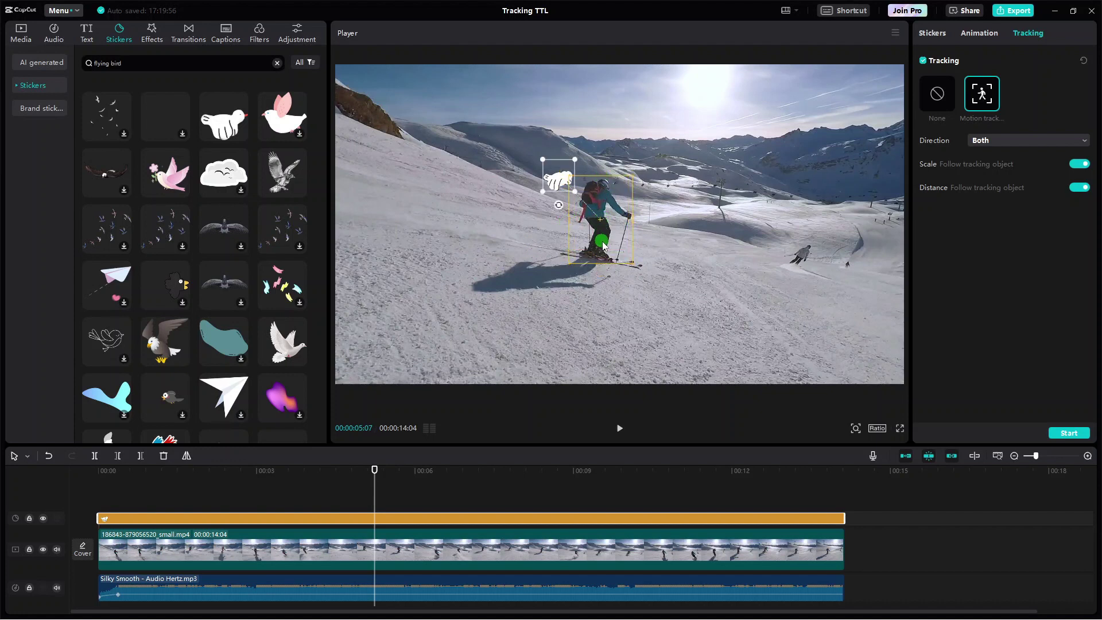
# - Confirm the tracking direction is Both and run motion tracking across the clip
pyautogui.click(1019, 142)
pyautogui.click(1059, 433)
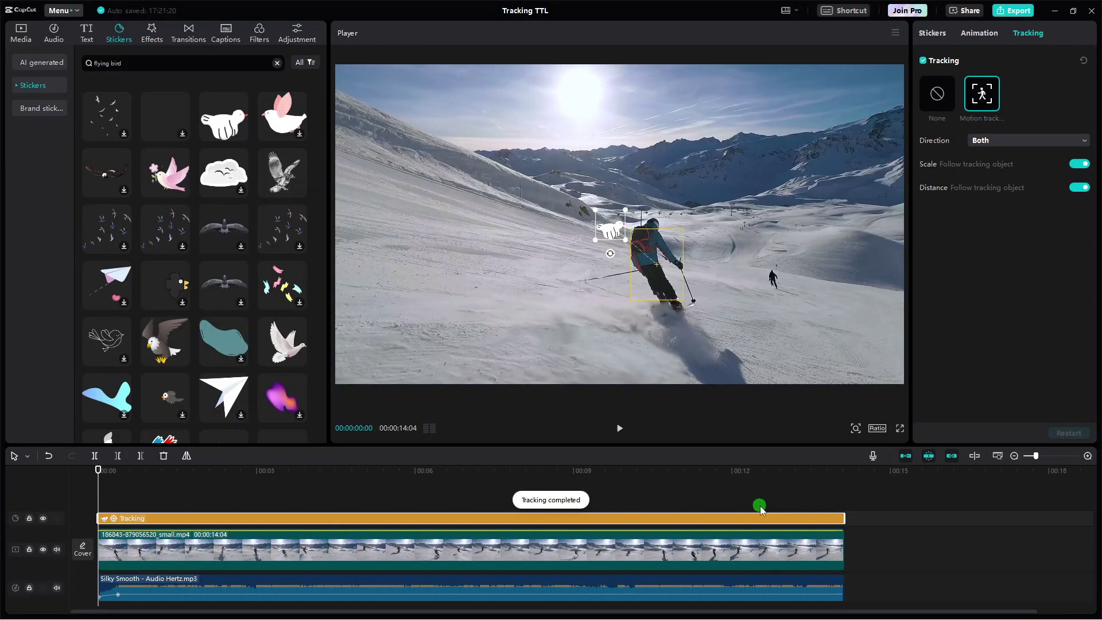
pyautogui.click(759, 509)
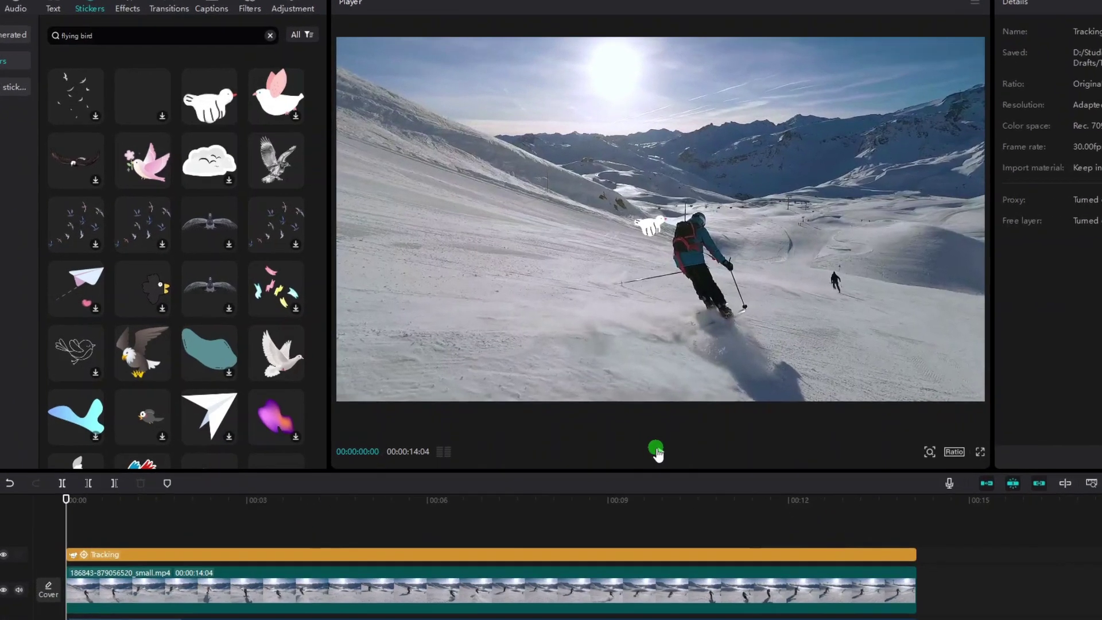
pyautogui.click(655, 451)
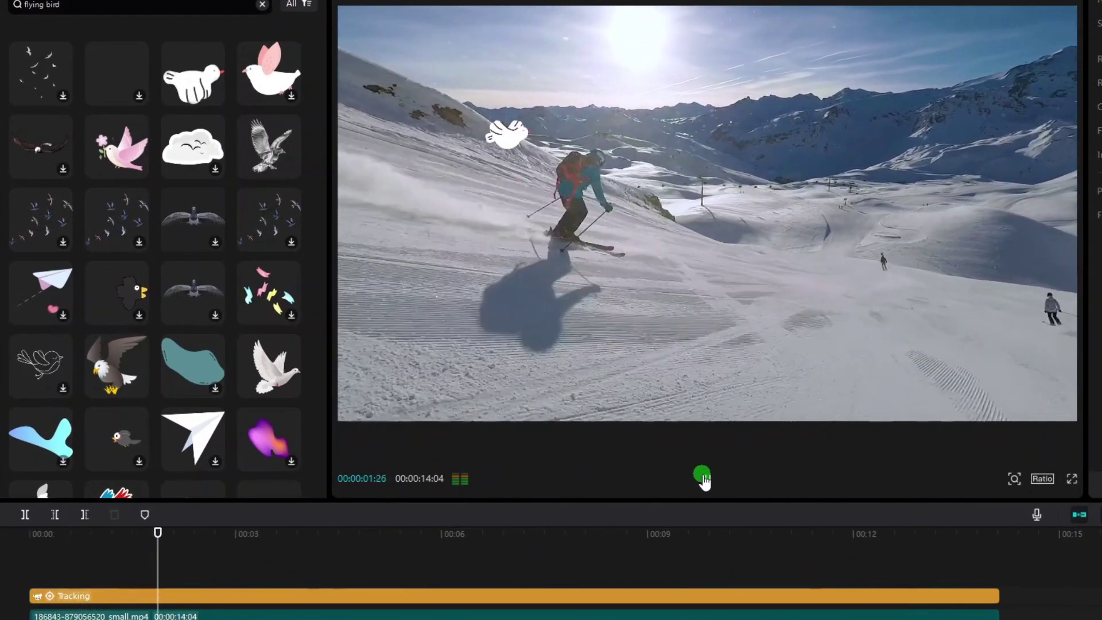